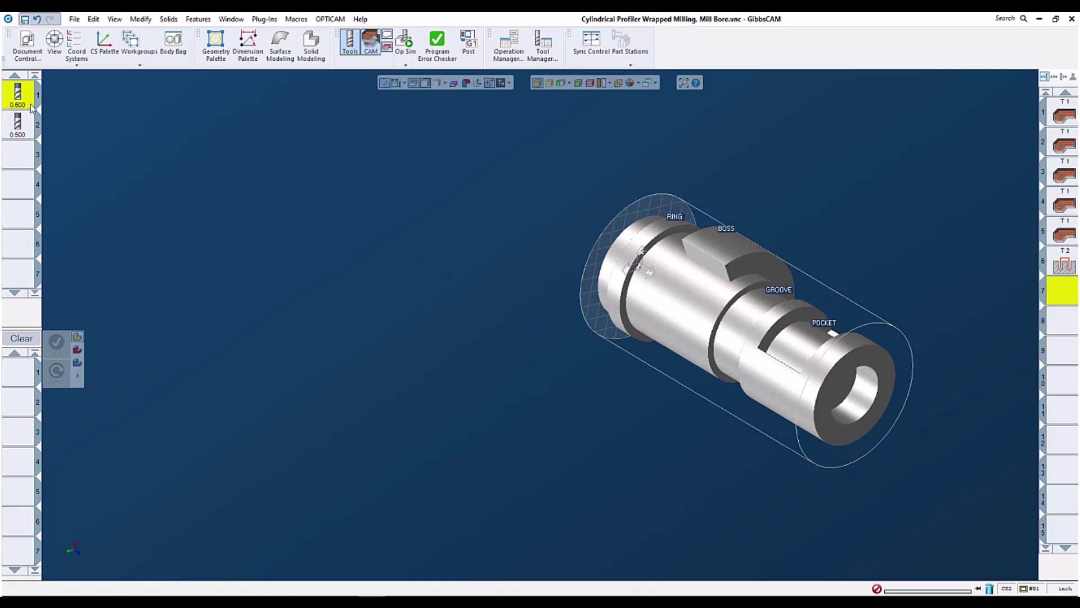
# After checking tool 1, show the part as a Slice Cylinder shrunk to just around the part.
pyautogui.doubleClick(19, 94)
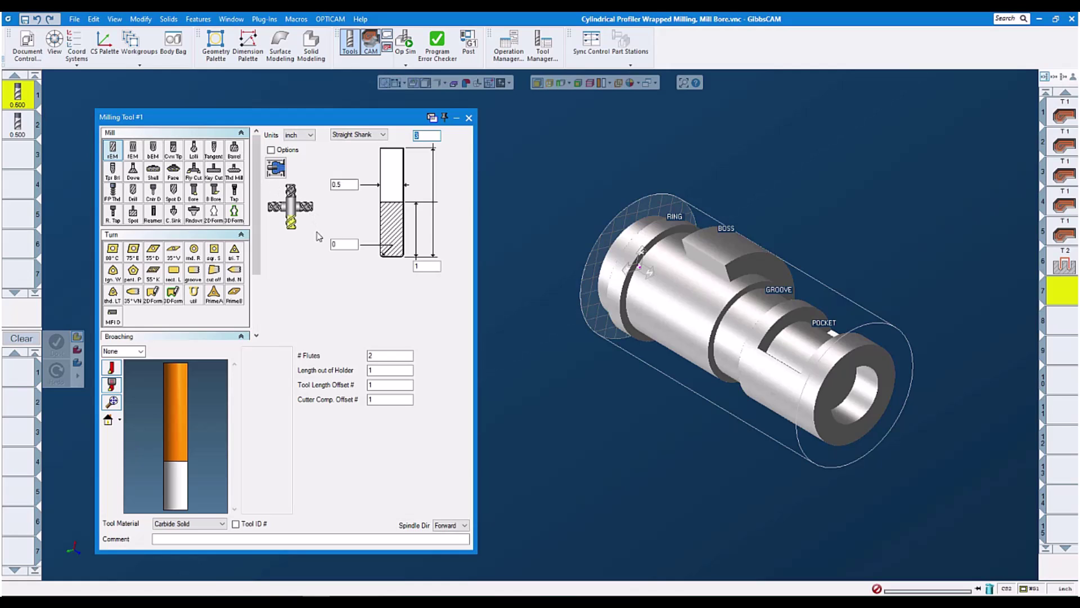
pyautogui.click(469, 119)
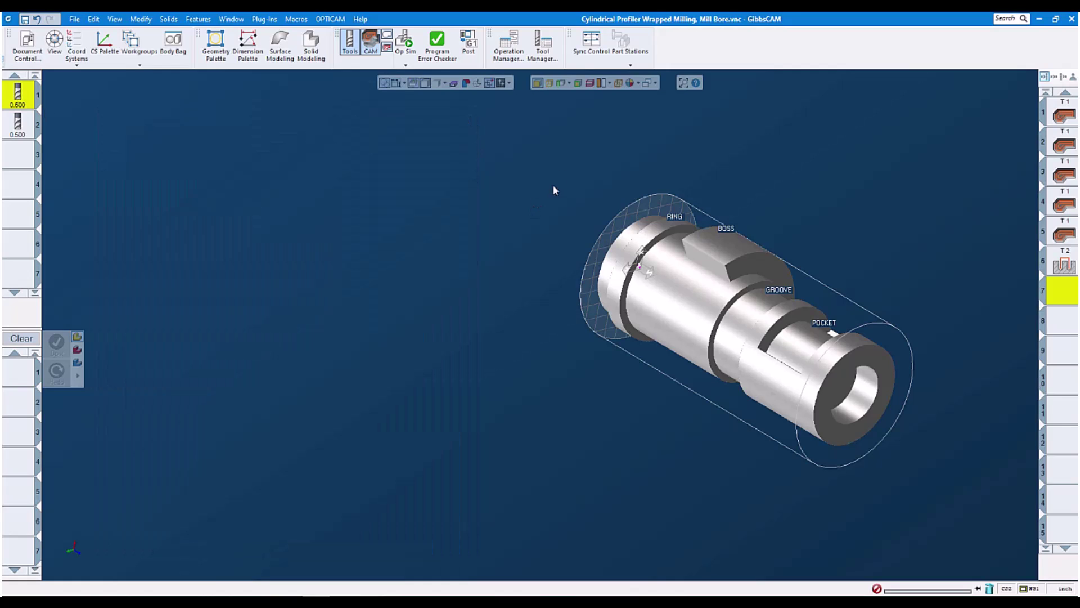
pyautogui.click(569, 83)
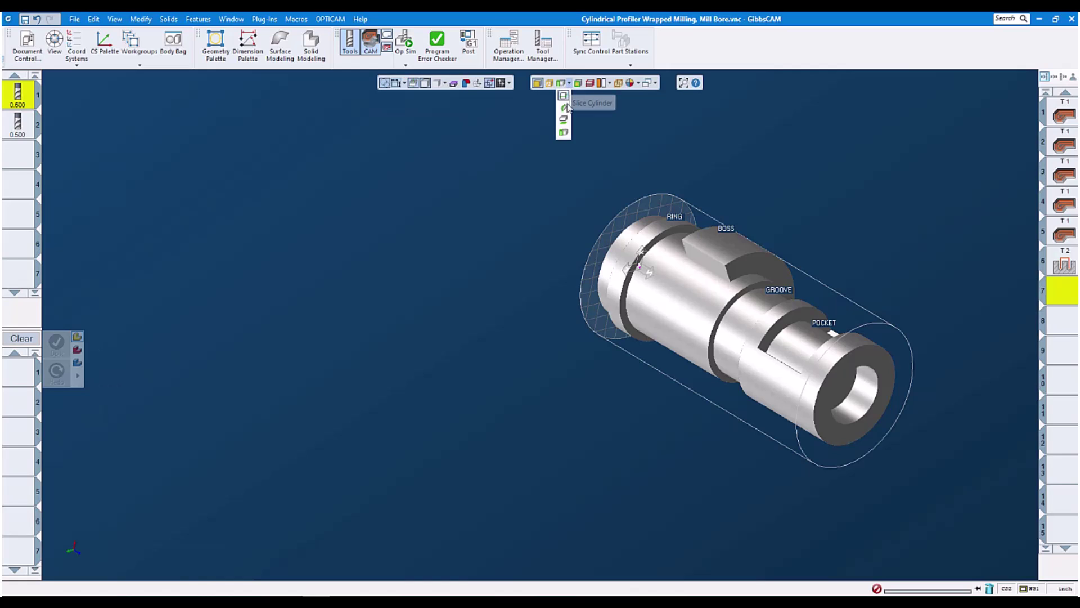
pyautogui.click(564, 133)
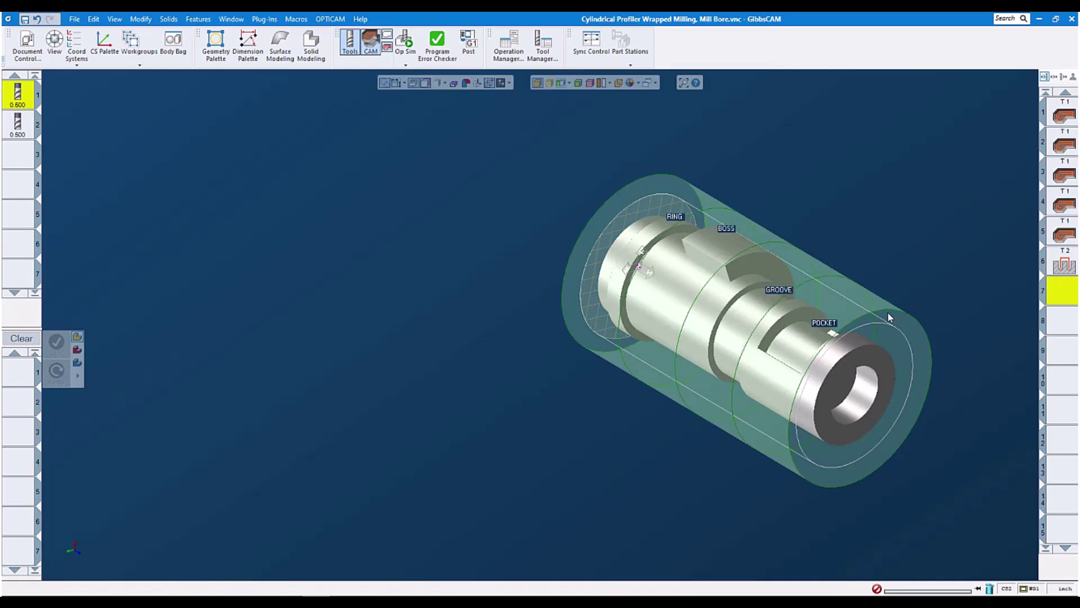
pyautogui.moveTo(889, 313); pyautogui.dragTo(872, 310)
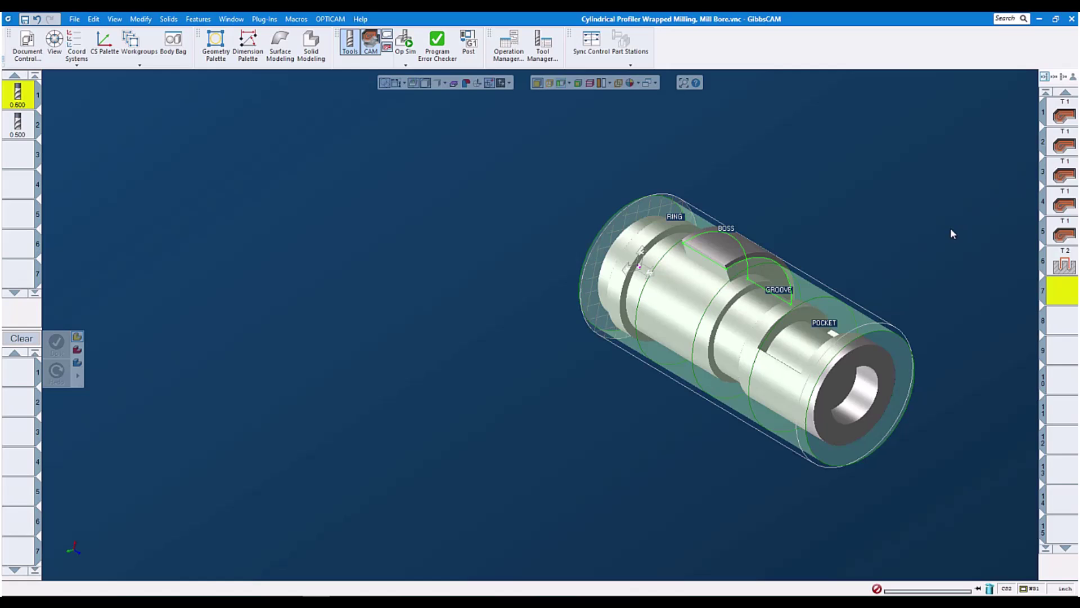
# Review operation 1's Pocket and Rotate roughing settings, then regenerate its wrapped boss toolpath.
pyautogui.click(1065, 113)
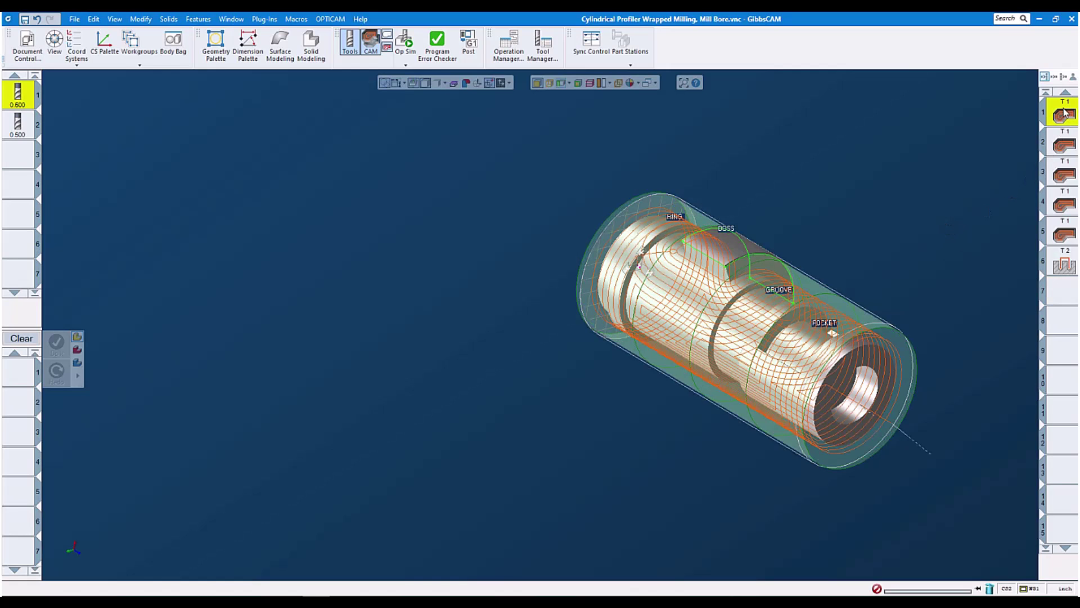
pyautogui.doubleClick(1065, 113)
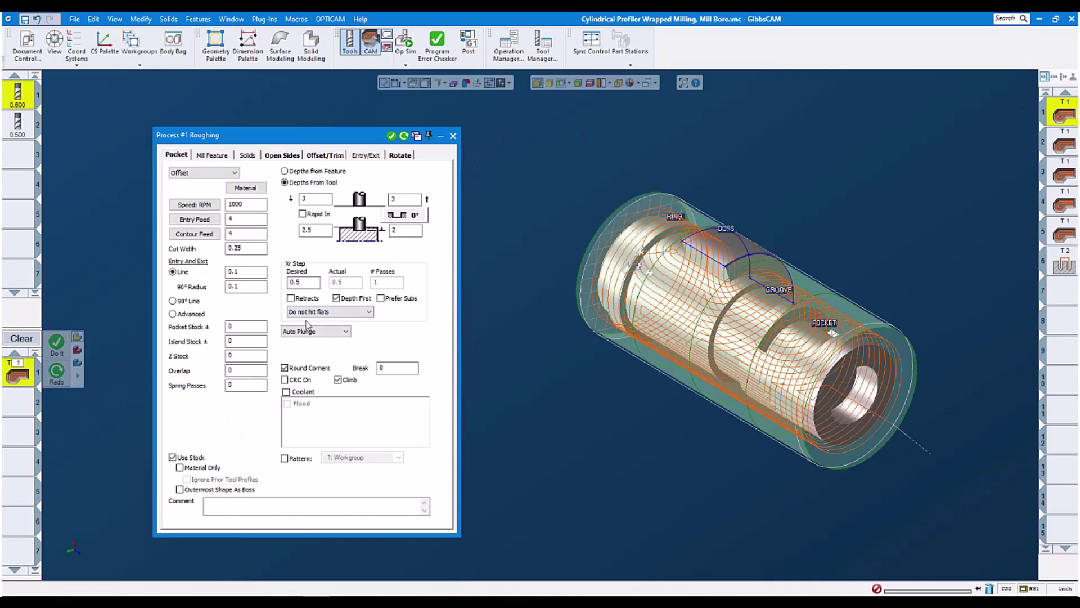
pyautogui.click(401, 156)
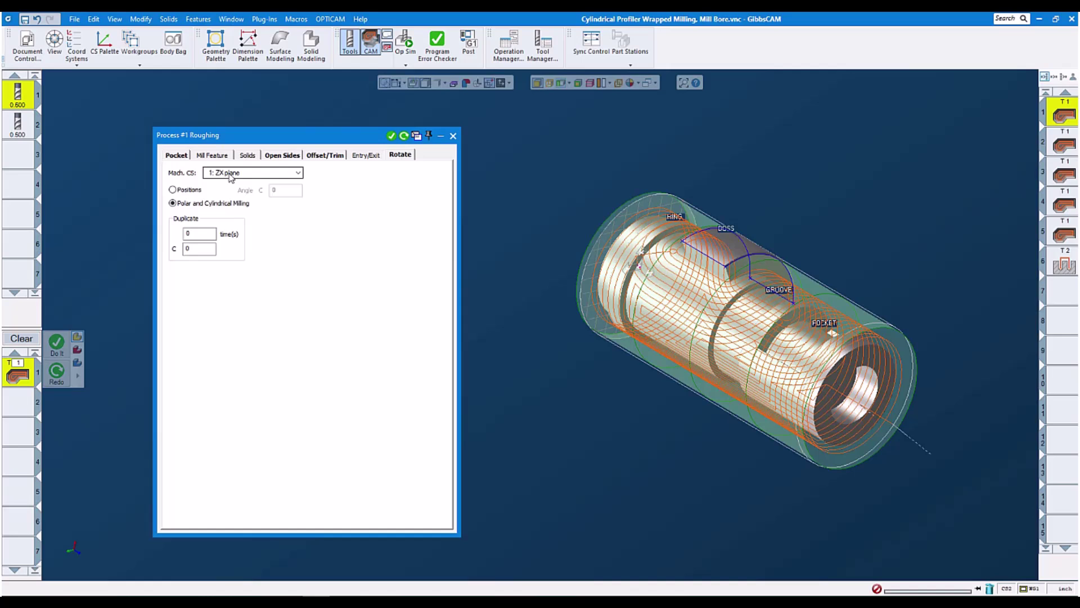
pyautogui.click(175, 155)
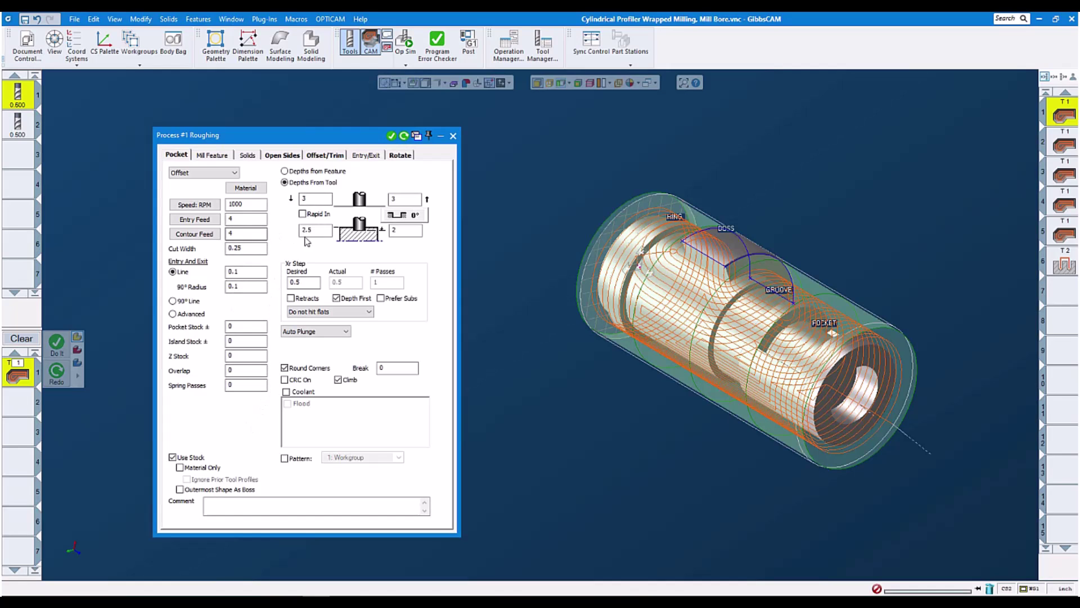
pyautogui.click(453, 136)
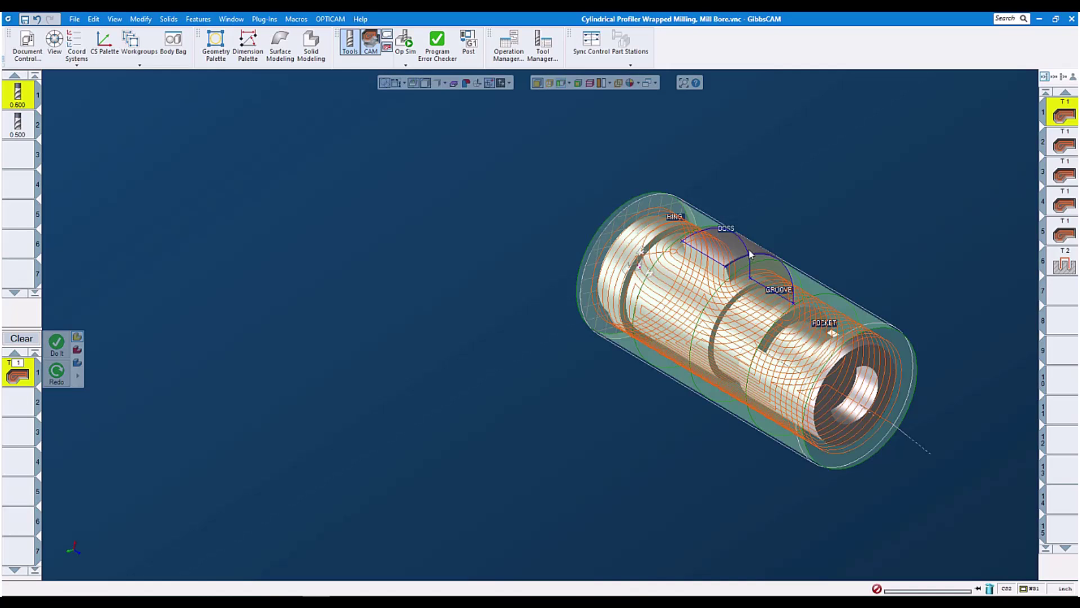
pyautogui.click(58, 373)
# Run Op Sim on operation 1 to mill the cylinder down around the raised boss.
pyautogui.click(409, 48)
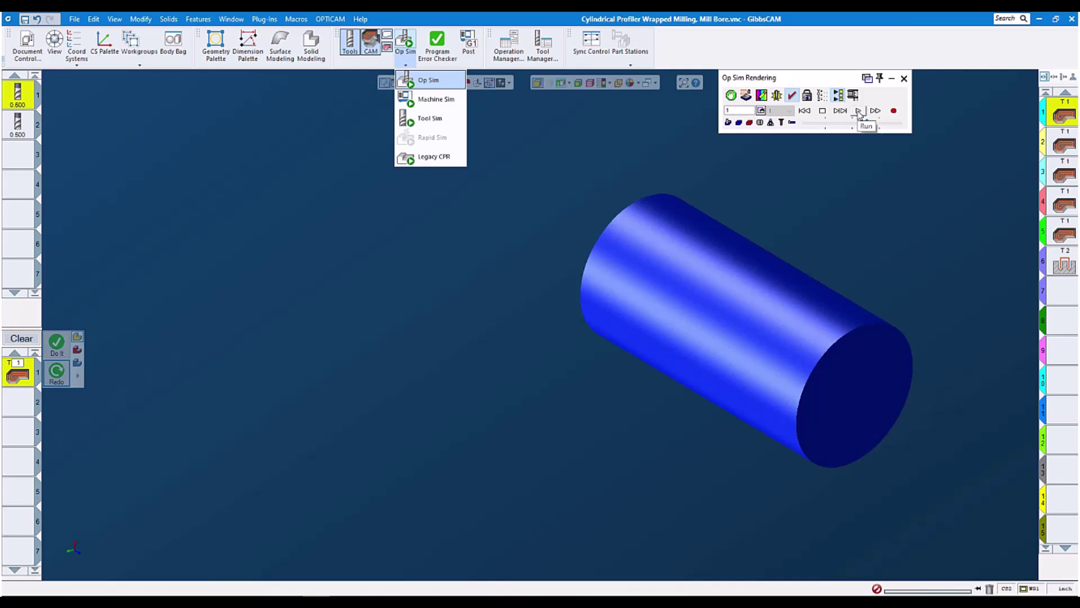
pyautogui.click(859, 111)
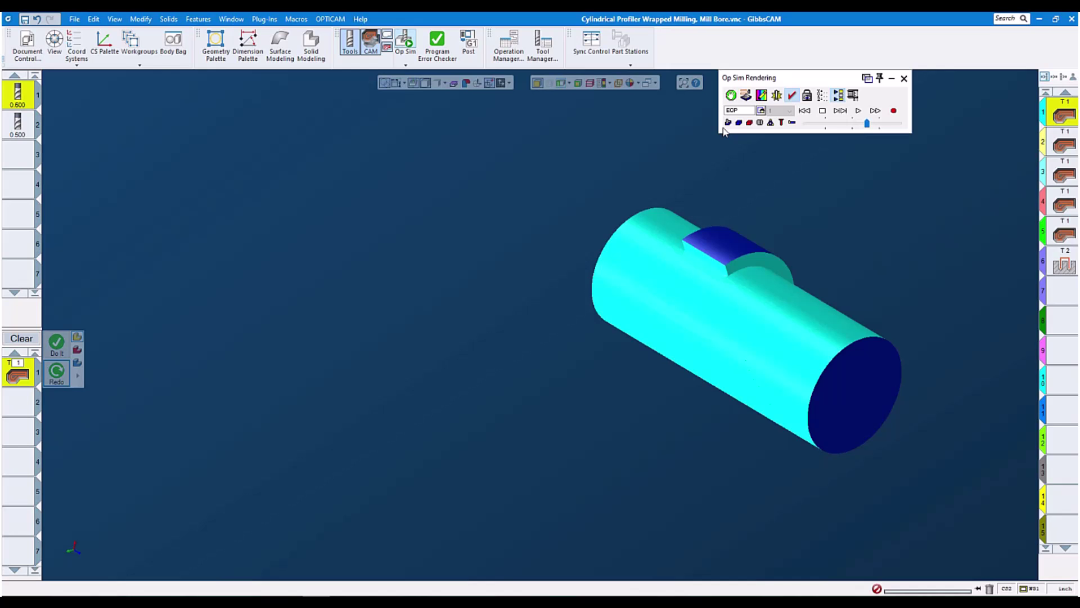
# Exit the simulation, add the boss slice curve to operation 2's profiles, and recompute its toolpath.
pyautogui.click(904, 78)
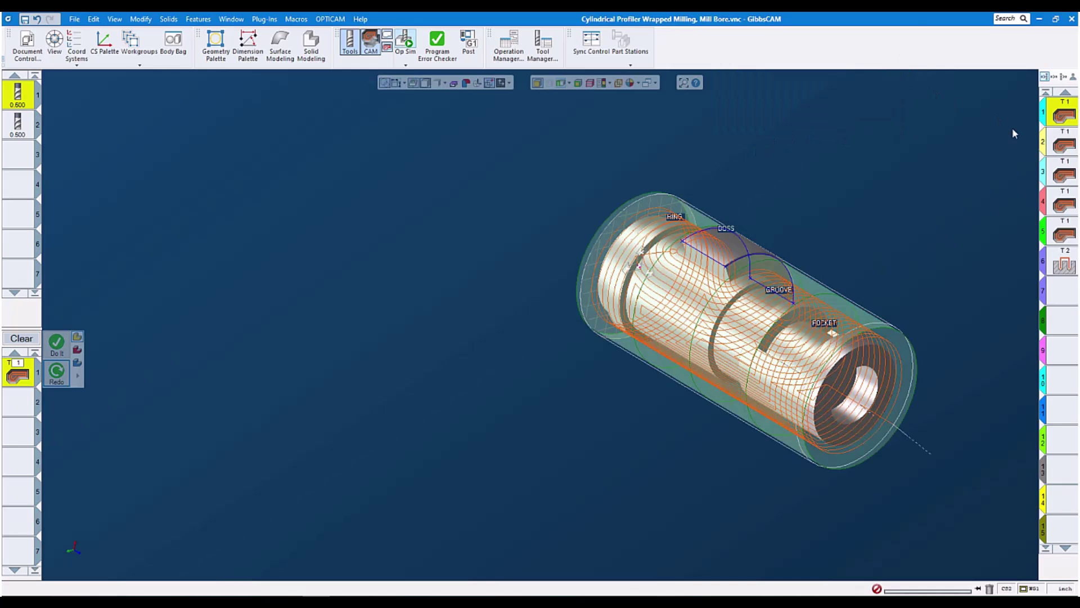
pyautogui.click(1065, 145)
pyautogui.doubleClick(1065, 145)
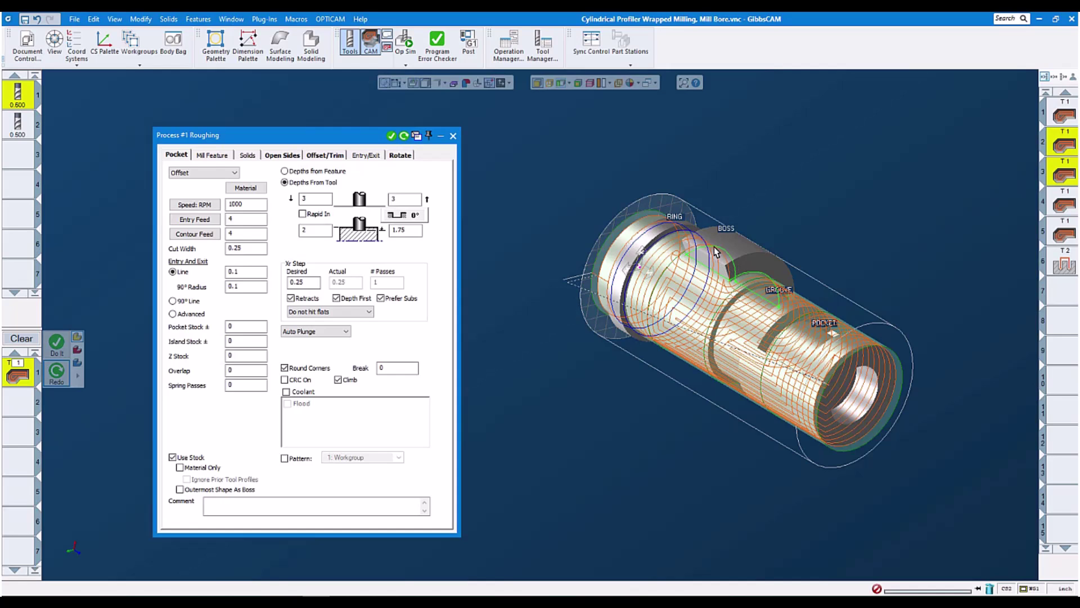
pyautogui.click(730, 266)
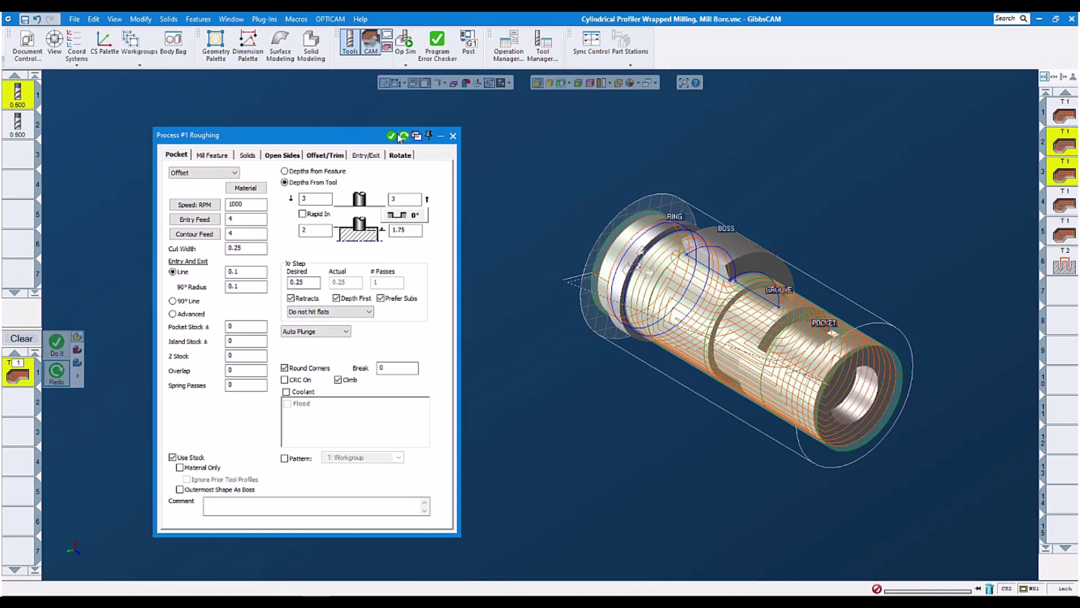
pyautogui.click(405, 137)
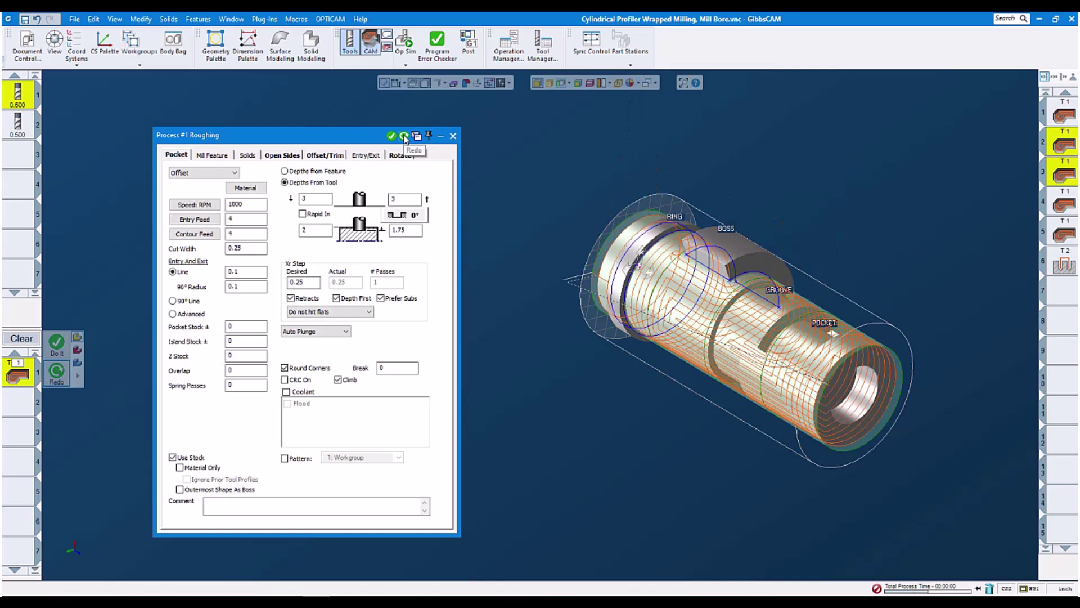
pyautogui.click(453, 136)
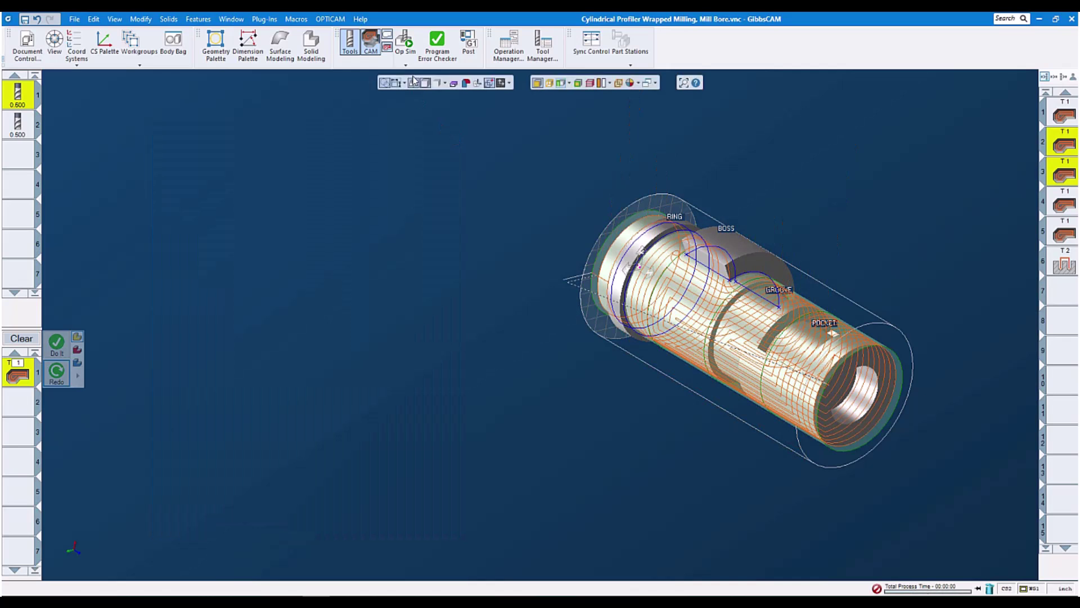
pyautogui.click(405, 63)
pyautogui.click(431, 80)
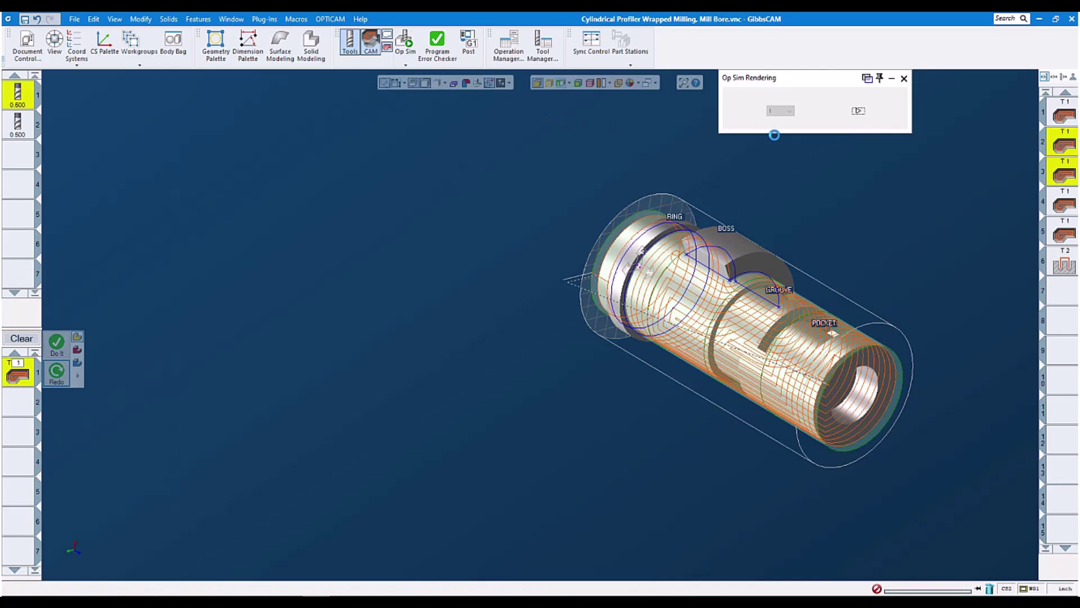
pyautogui.click(858, 111)
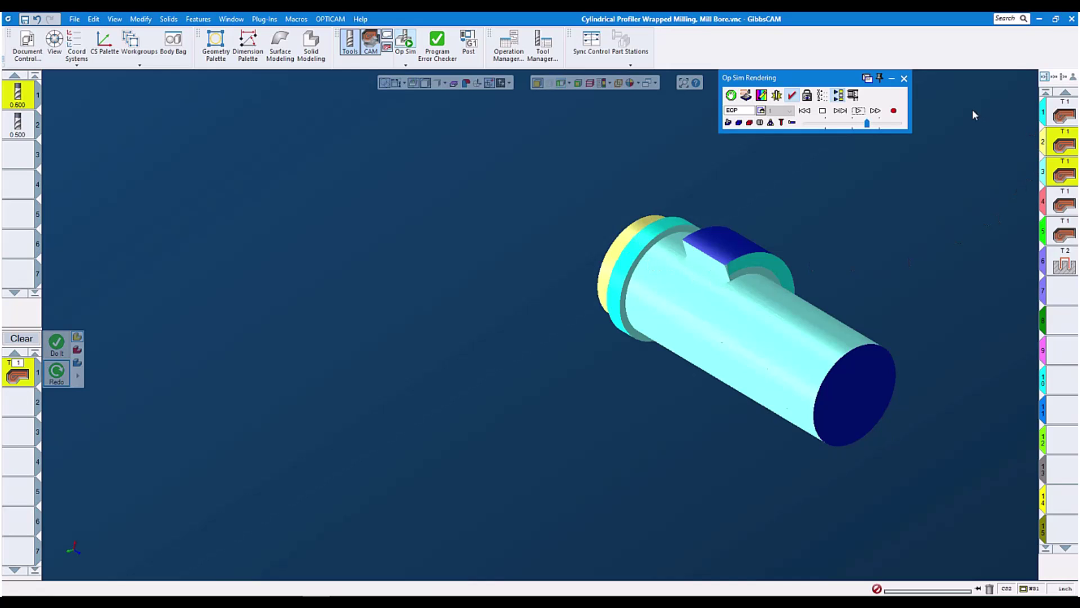
# Regenerate the pocket operation 4's wrapped roughing toolpath and return to Op Sim.
pyautogui.click(904, 80)
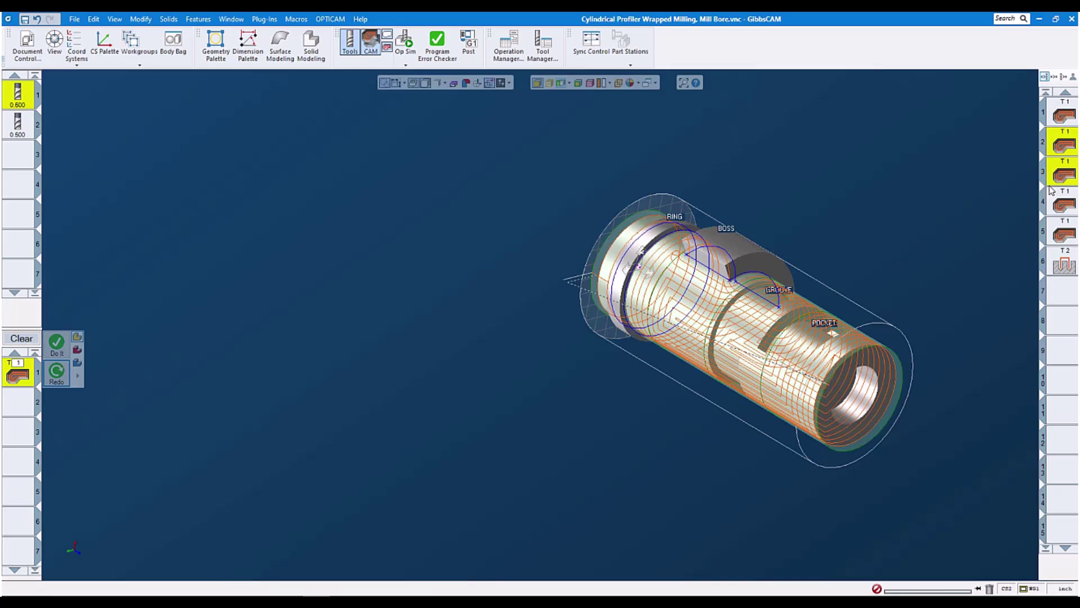
pyautogui.click(1063, 206)
pyautogui.doubleClick(1063, 206)
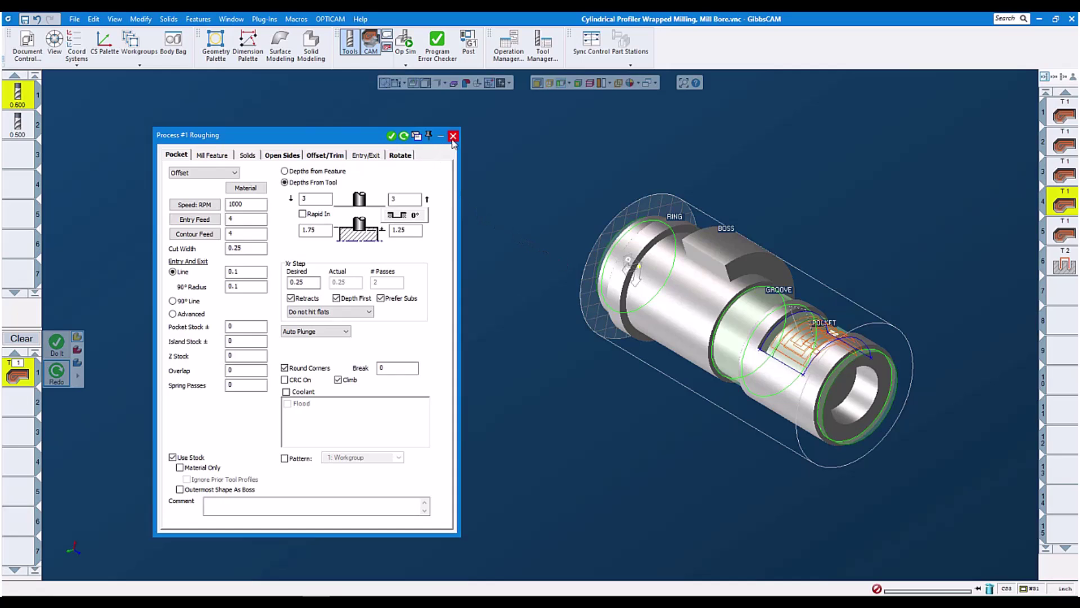
pyautogui.click(403, 137)
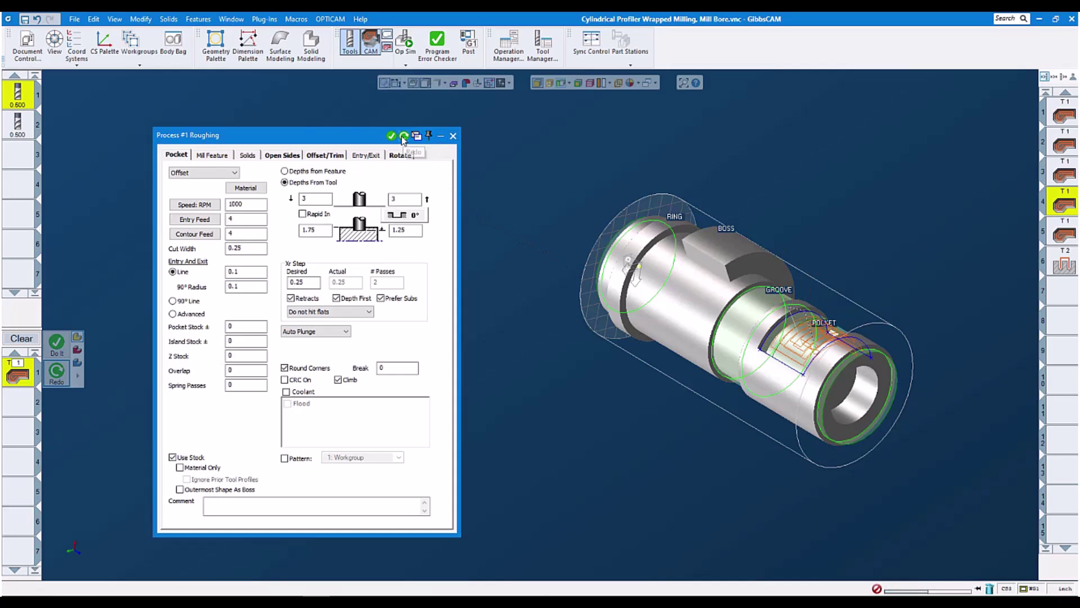
pyautogui.click(453, 137)
pyautogui.click(405, 42)
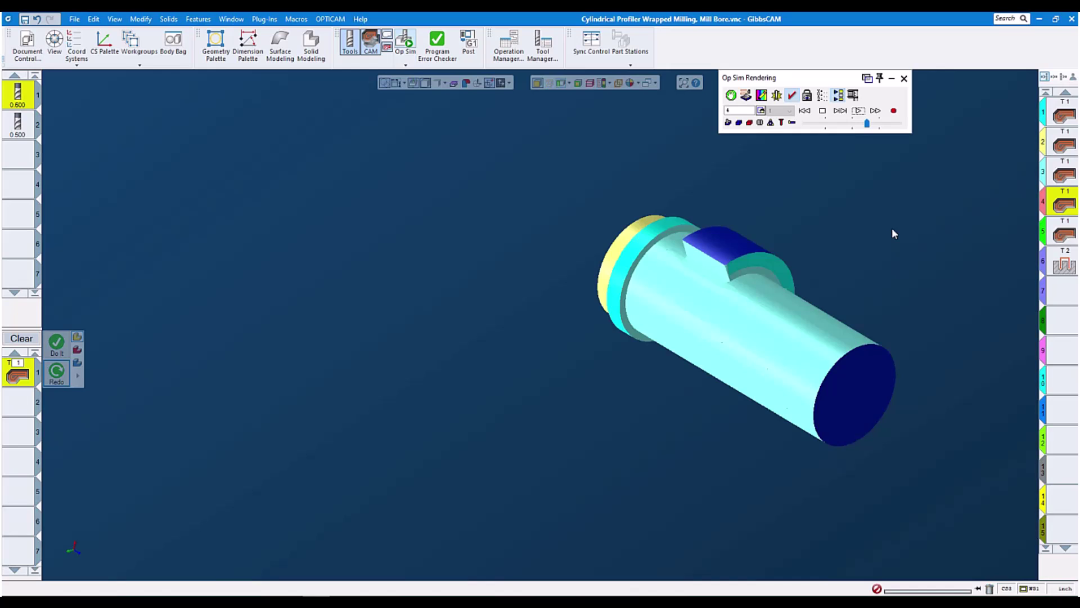
pyautogui.click(858, 112)
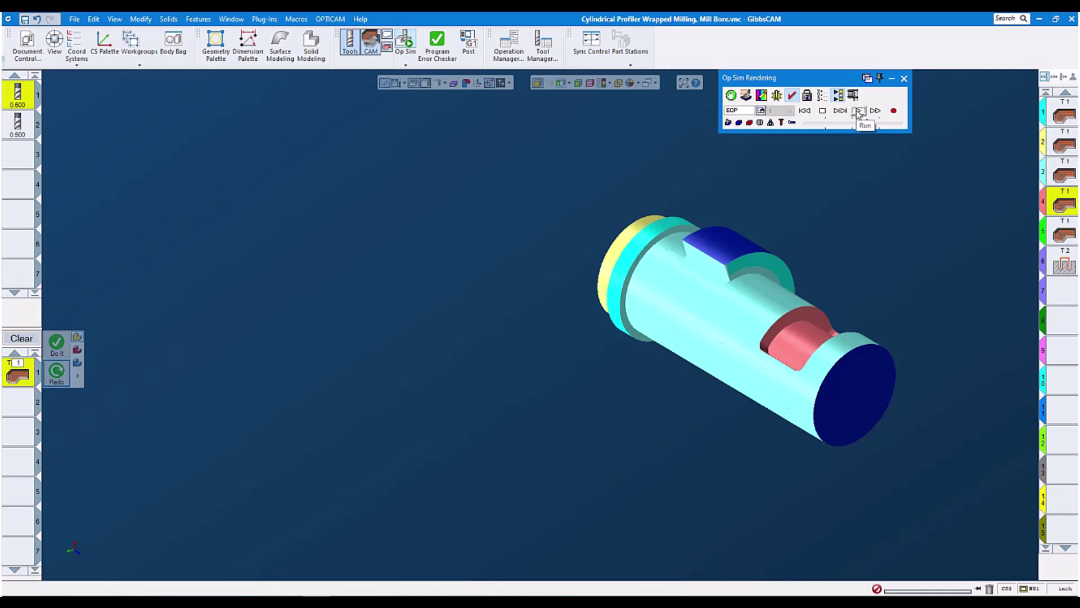
pyautogui.click(904, 79)
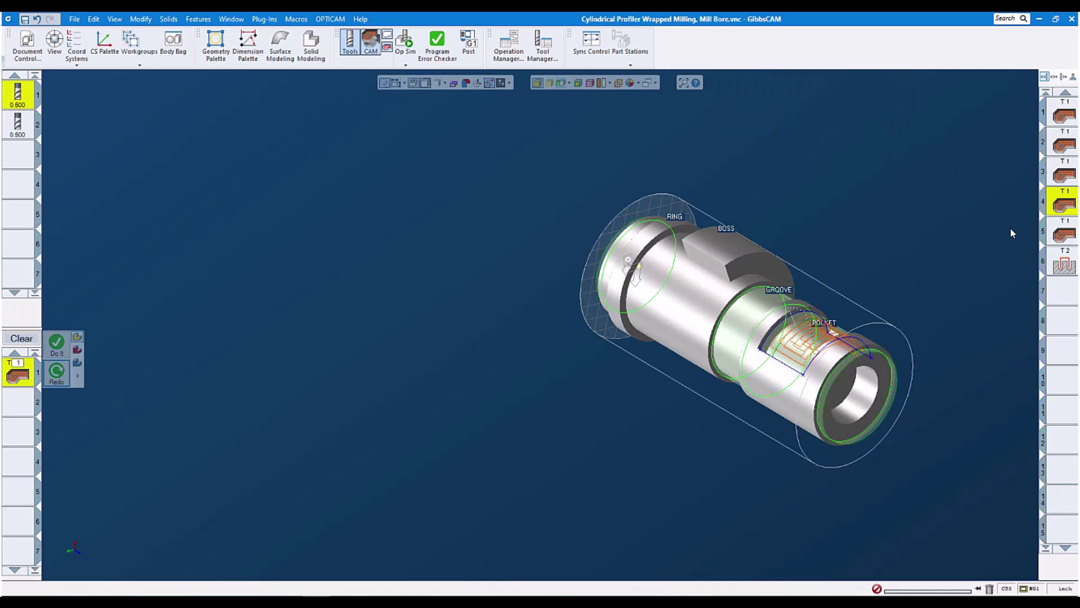
# Pick the groove outline for operation 5 and regenerate its wrapped roughing toolpath.
pyautogui.doubleClick(1070, 236)
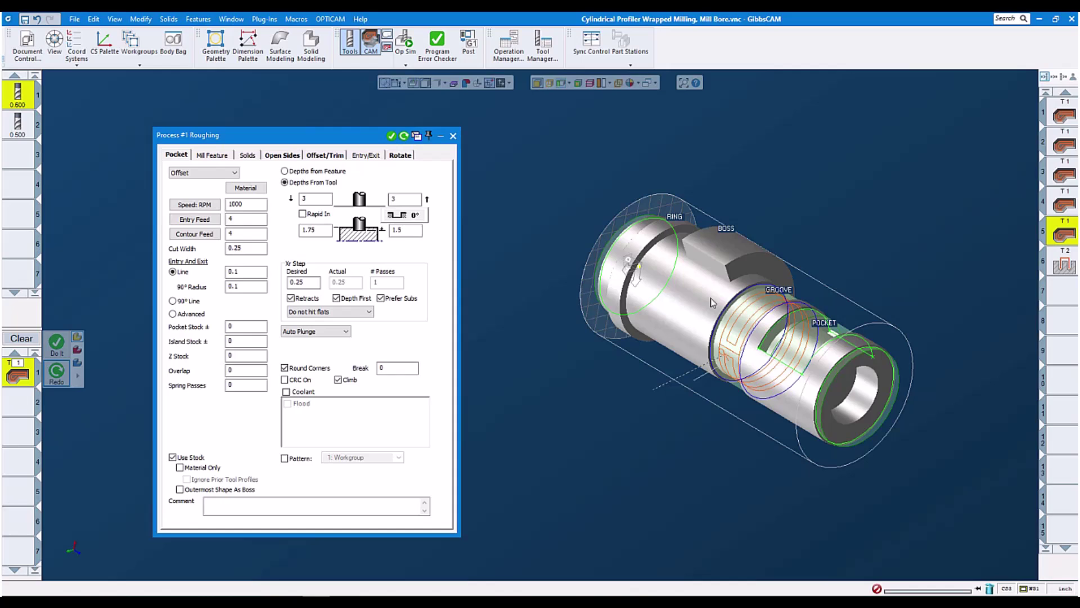
pyautogui.click(816, 256)
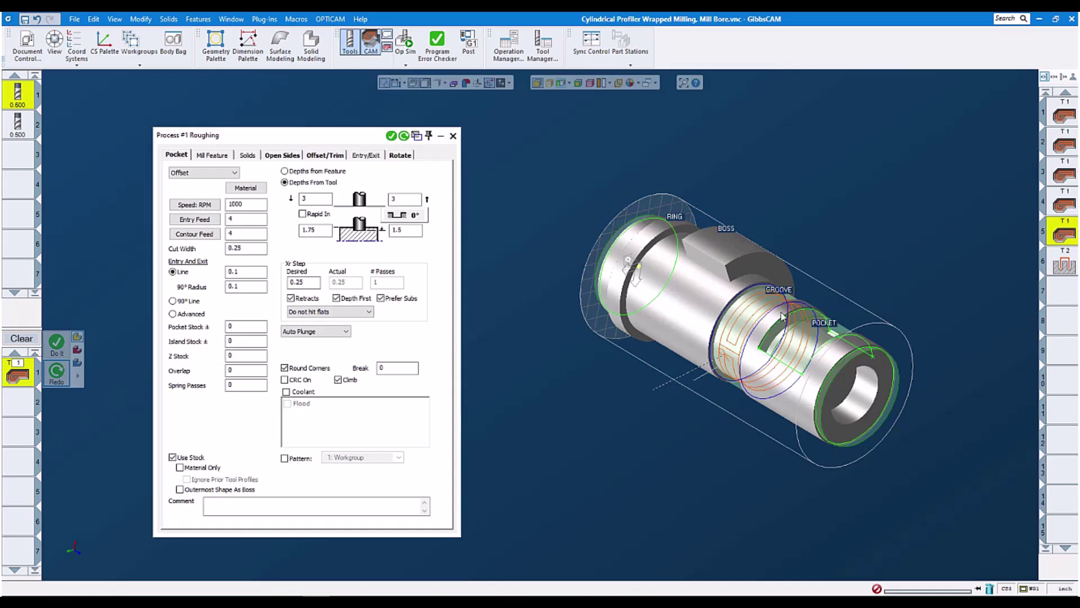
pyautogui.click(404, 136)
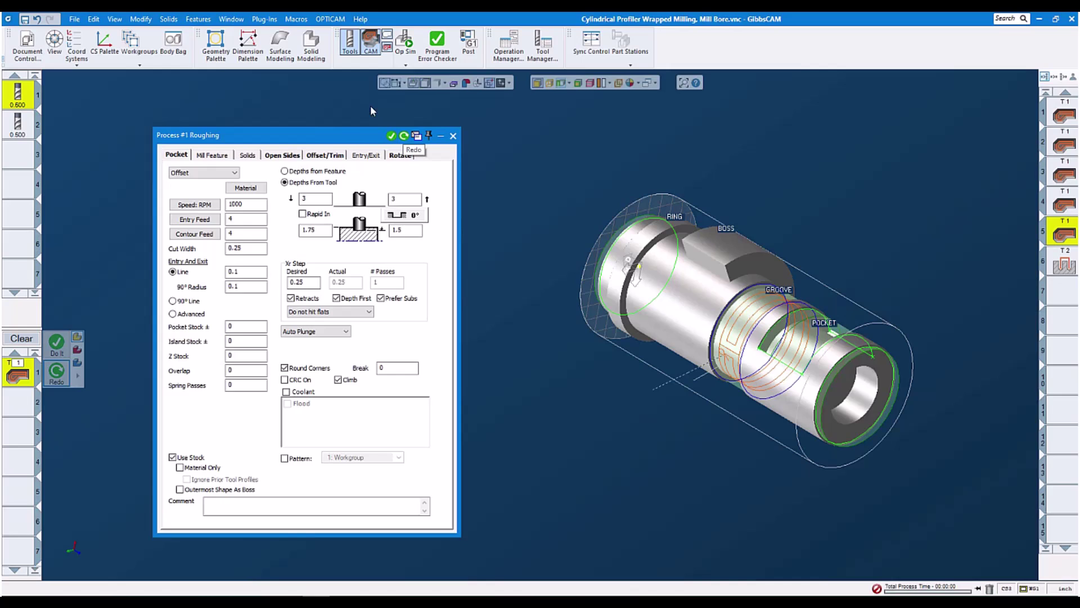
# Simulate through operation 5 so the groove is cut beside the ring, boss and pocket.
pyautogui.click(453, 135)
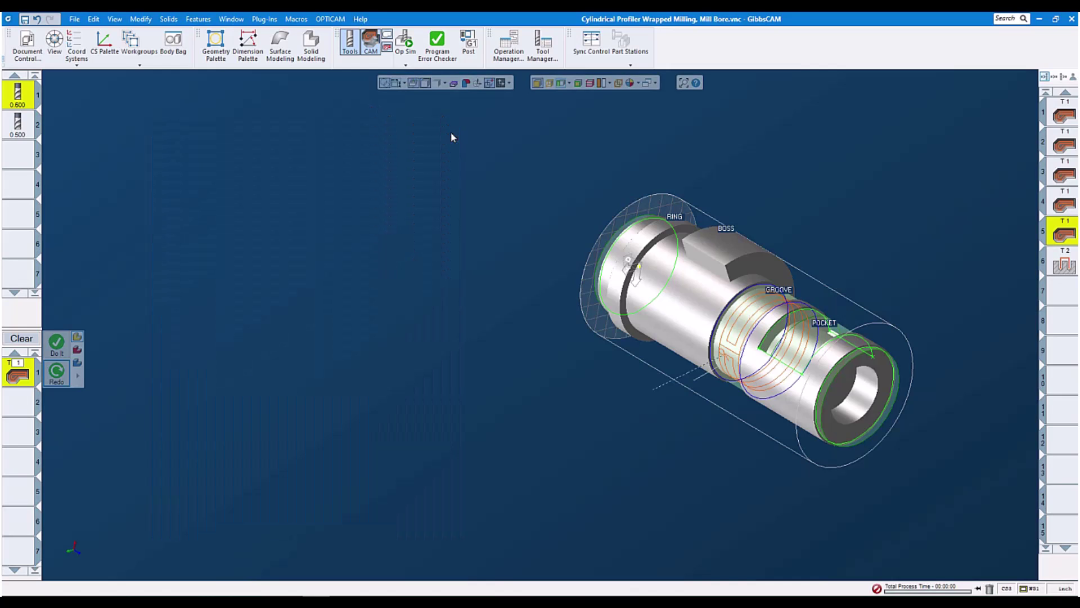
pyautogui.click(410, 55)
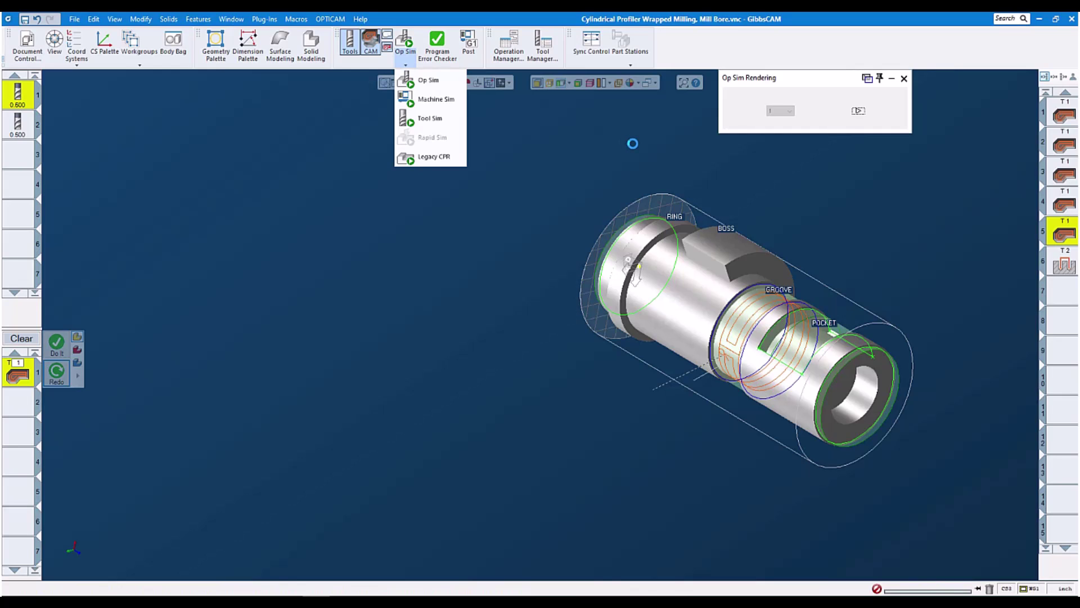
pyautogui.click(858, 111)
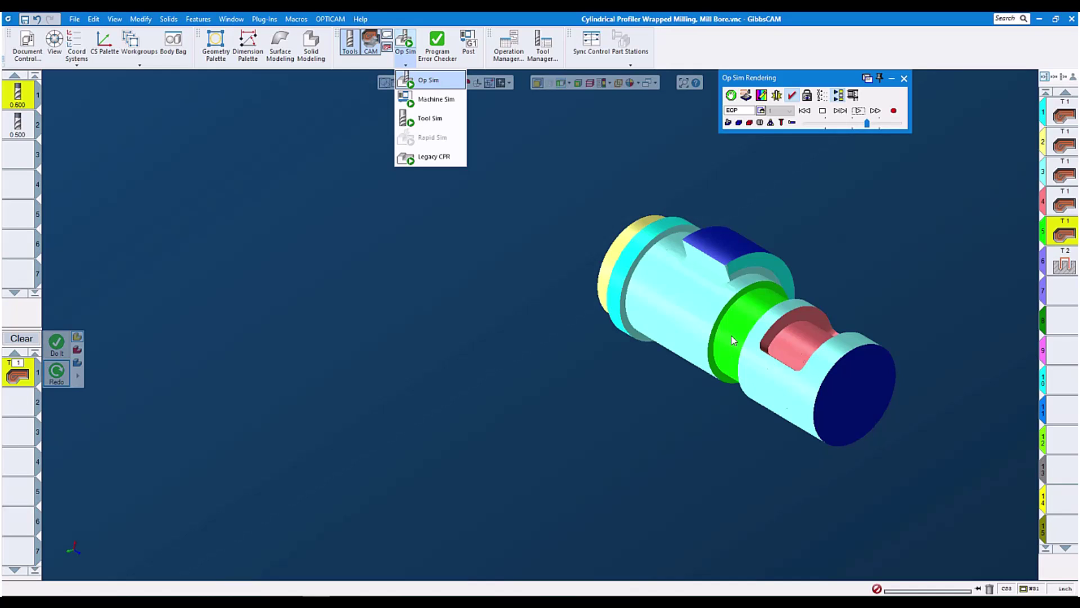
pyautogui.click(574, 240)
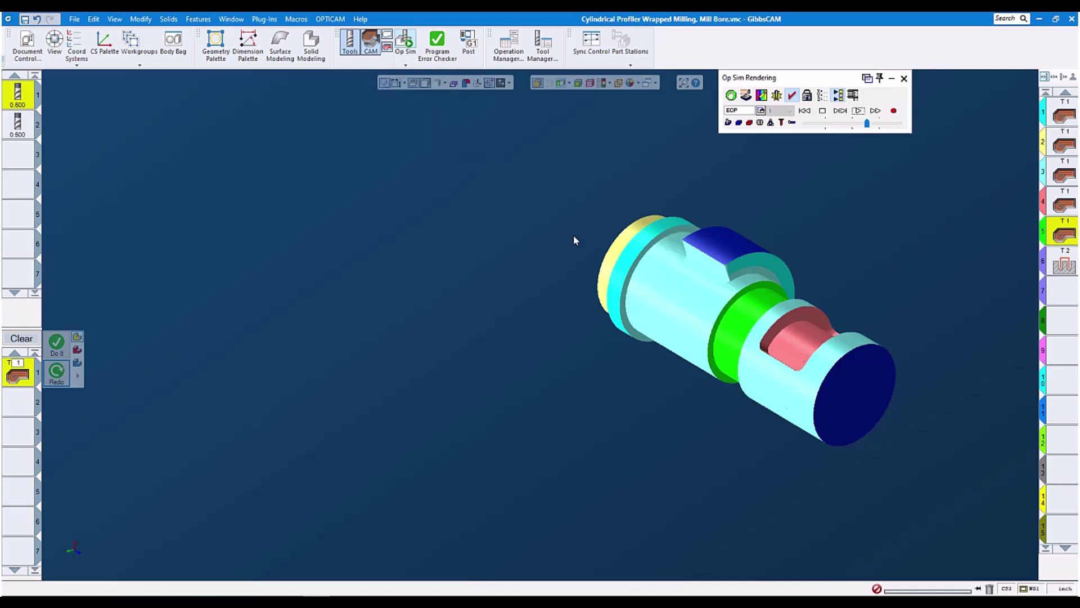